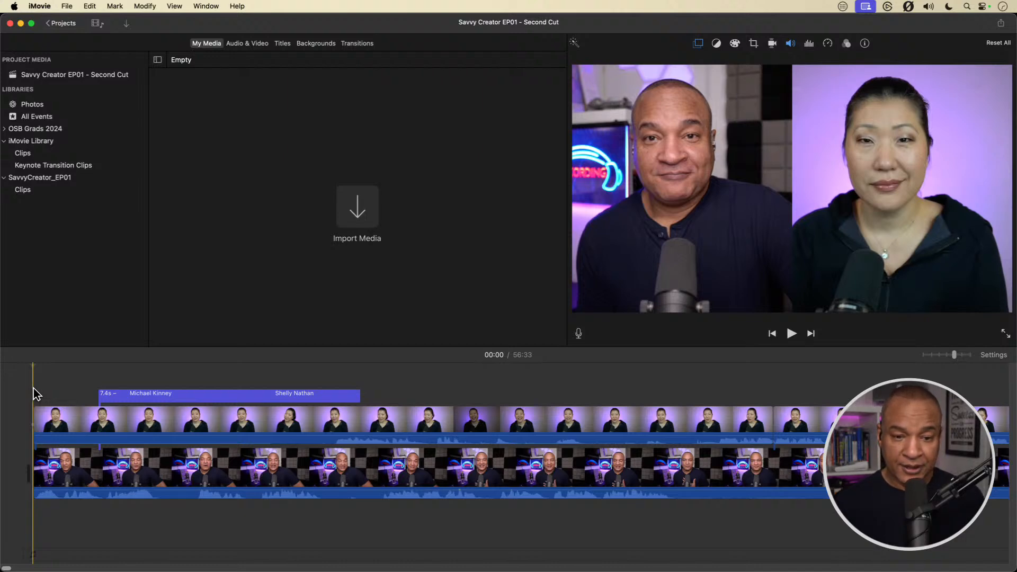
Play the second cut from its start to about 00:42, reaching the Content Minis website footage
key("space")
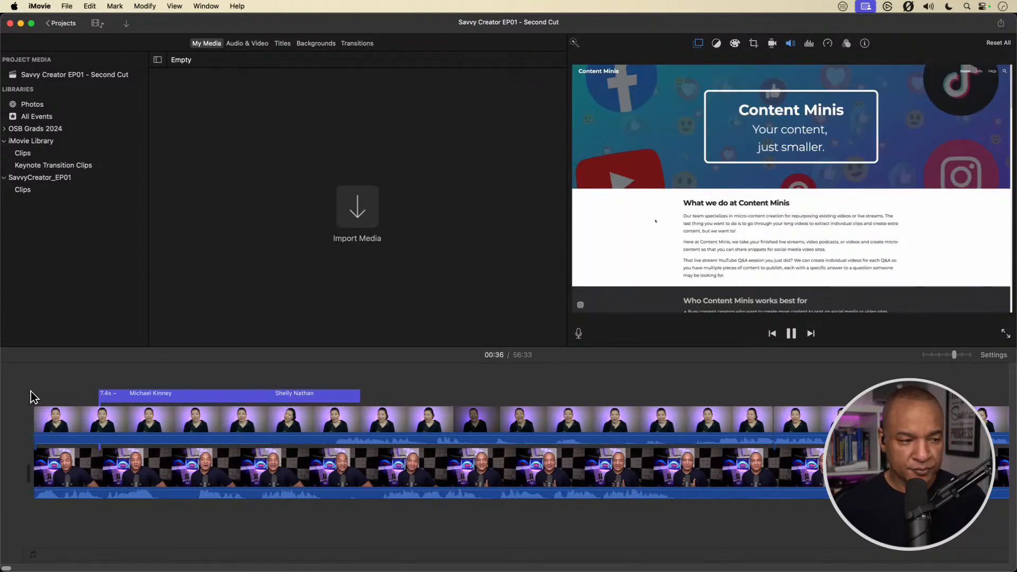
scroll(31, 392, "right", 9)
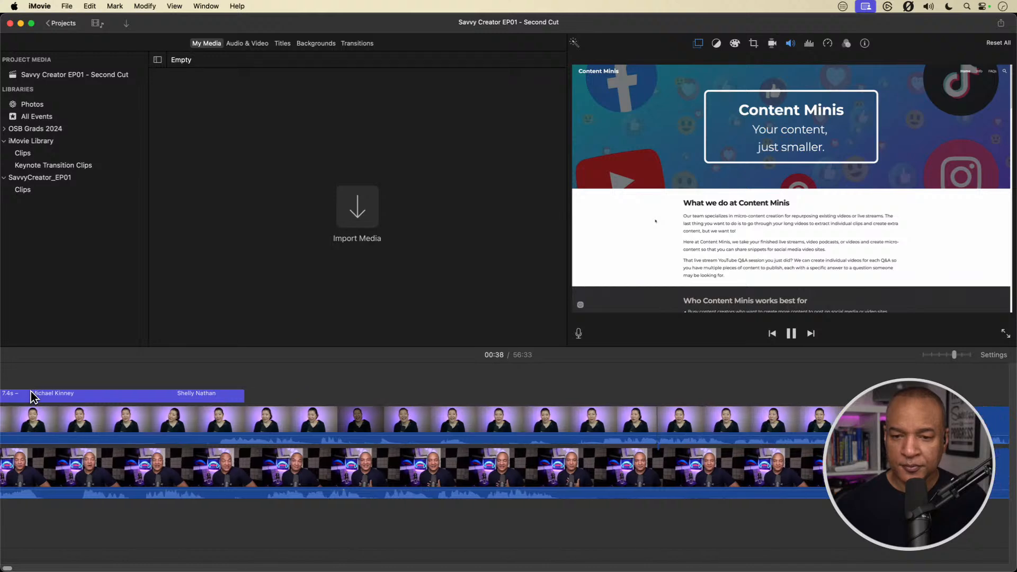
scroll(31, 393, "right", 11)
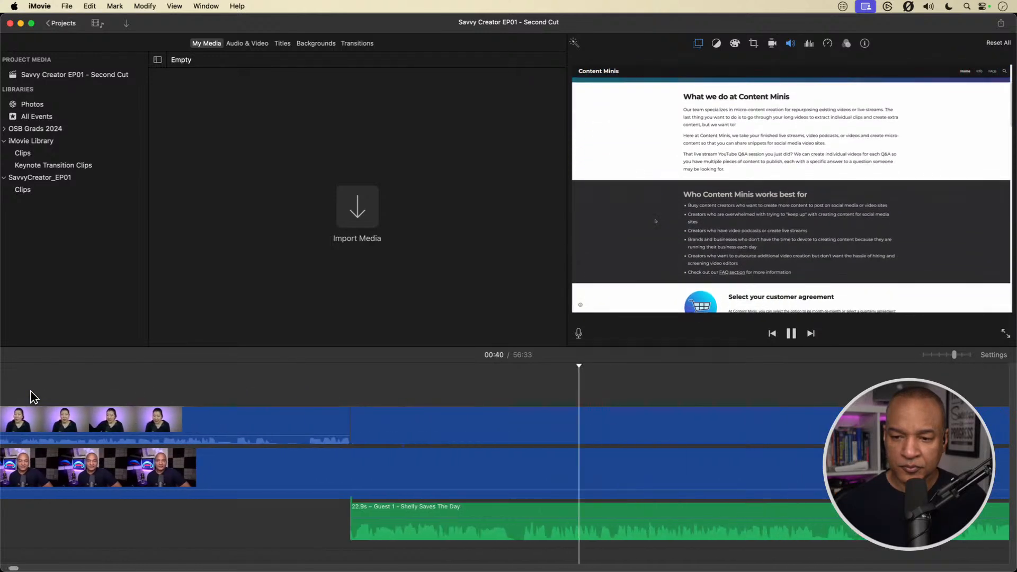
scroll(31, 392, "right", 1)
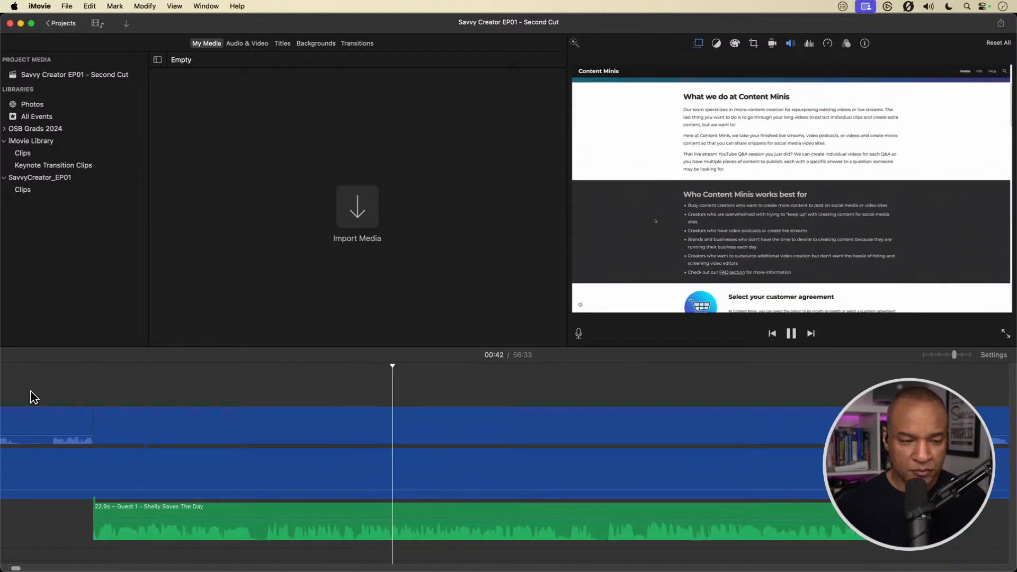
key("space")
scroll(30, 392, "right", 7)
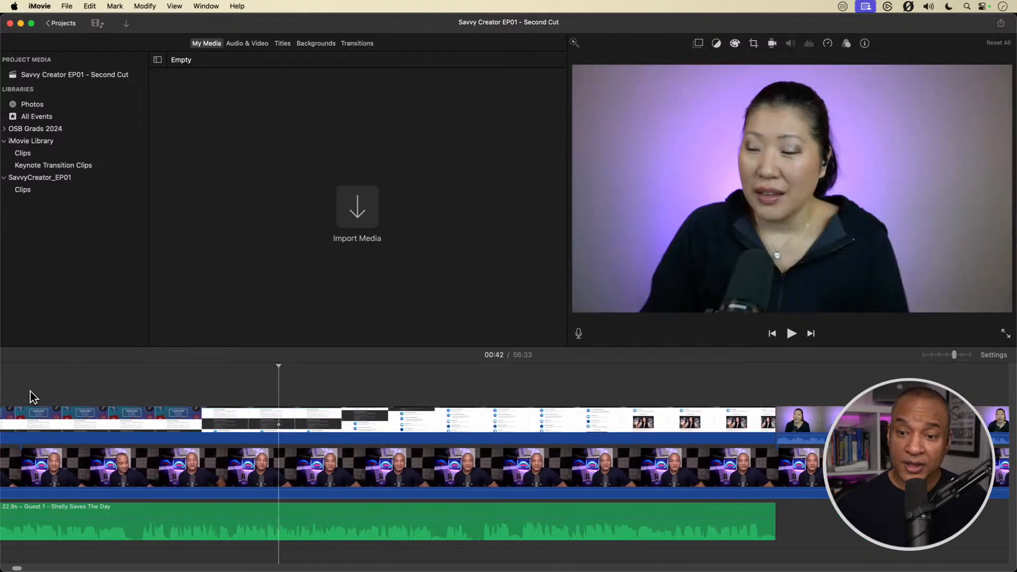
scroll(30, 392, "right", 3)
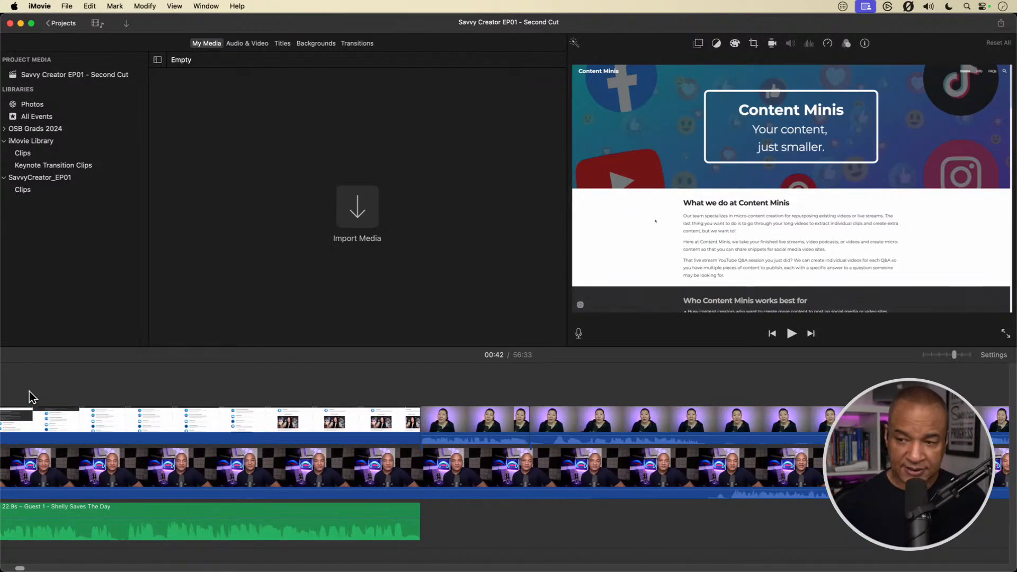
Survey the whole project timeline from the zoomed-out view and return to a closer view of its opening section
left_click_drag(954, 355, 925, 358)
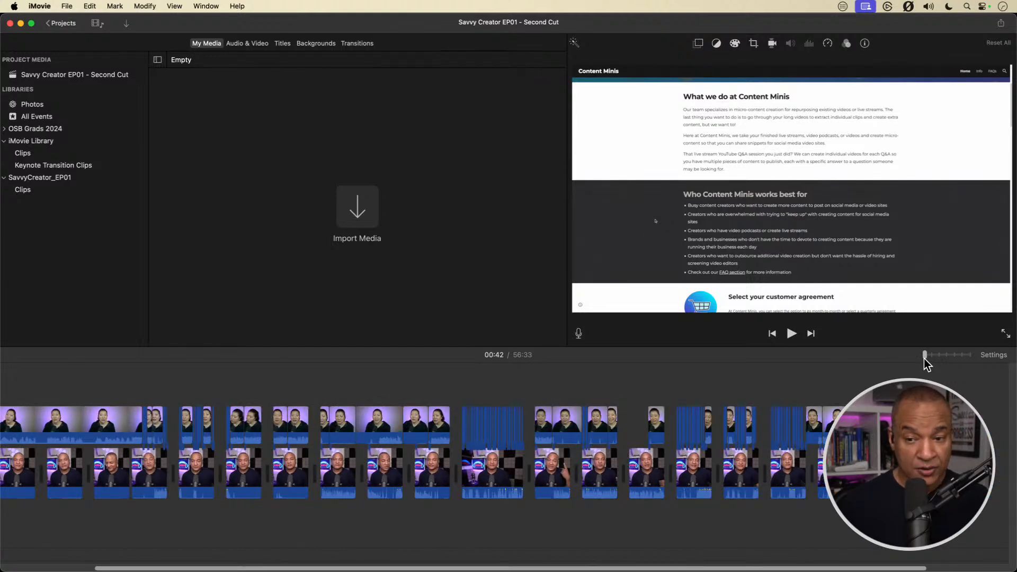
scroll(286, 395, "left", 3)
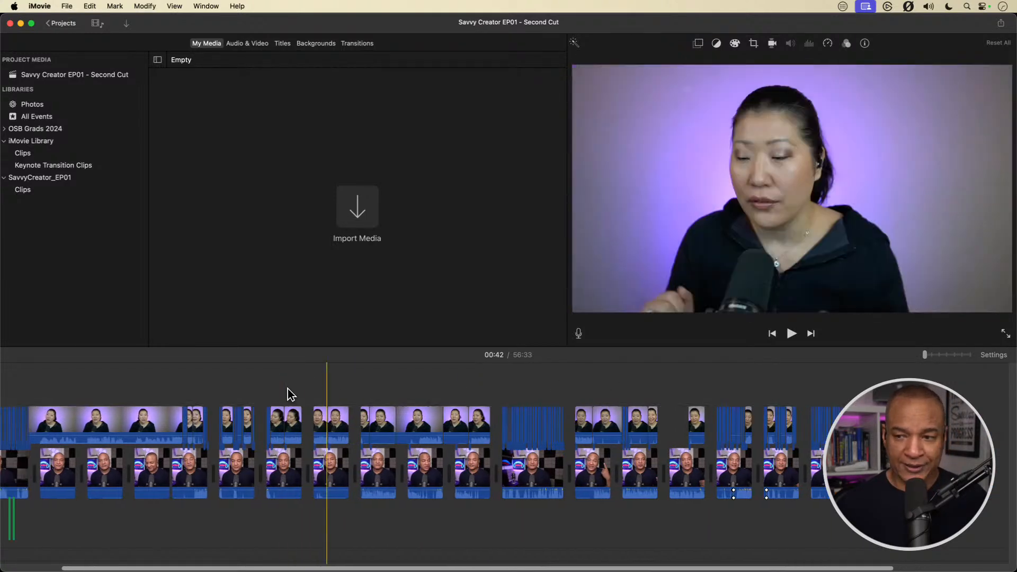
scroll(290, 394, "left", 2)
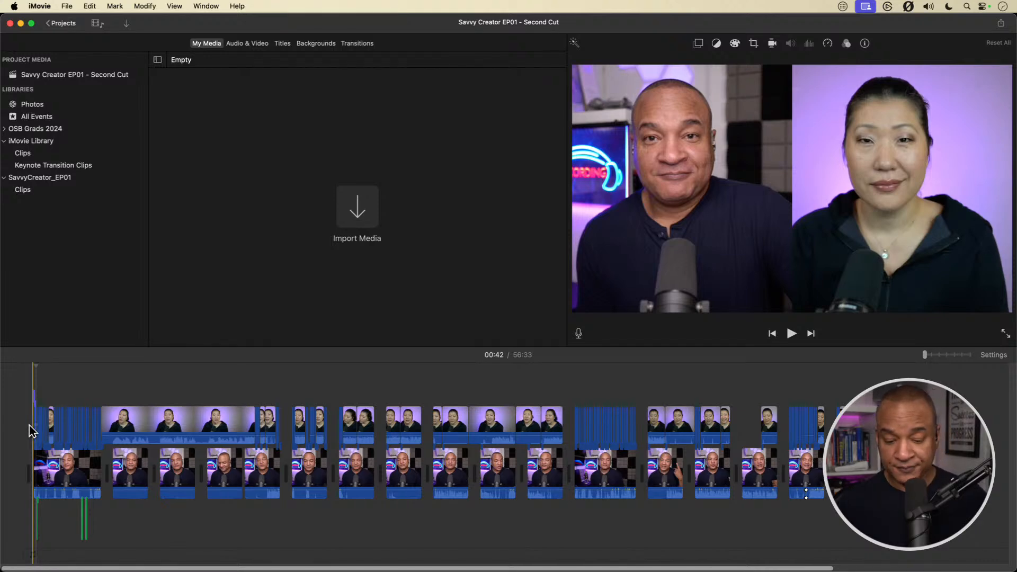
key("super+plus")
key("super+plus")
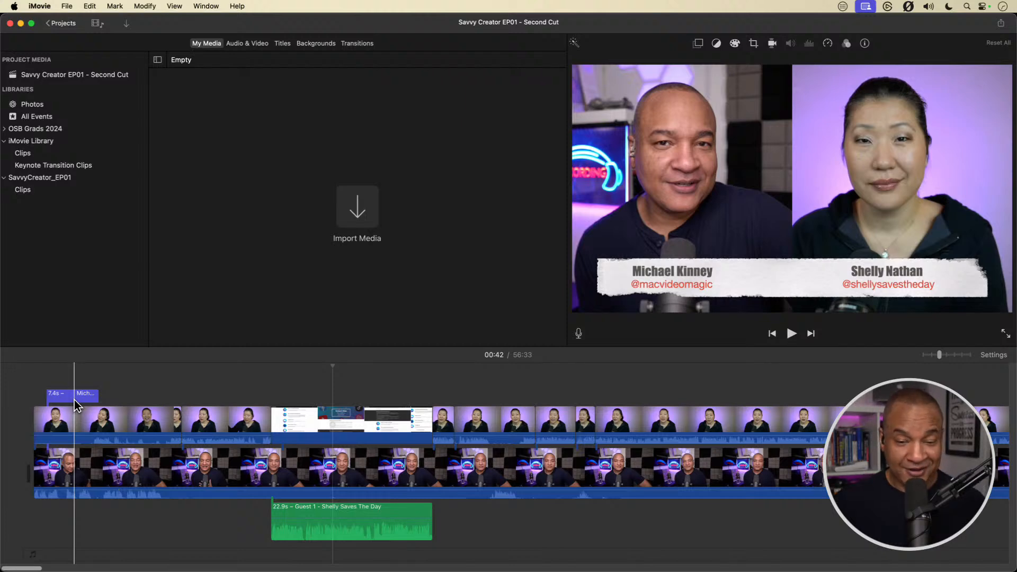
Select the guest's first overlay clip and show its video overlay settings
left_click(147, 421)
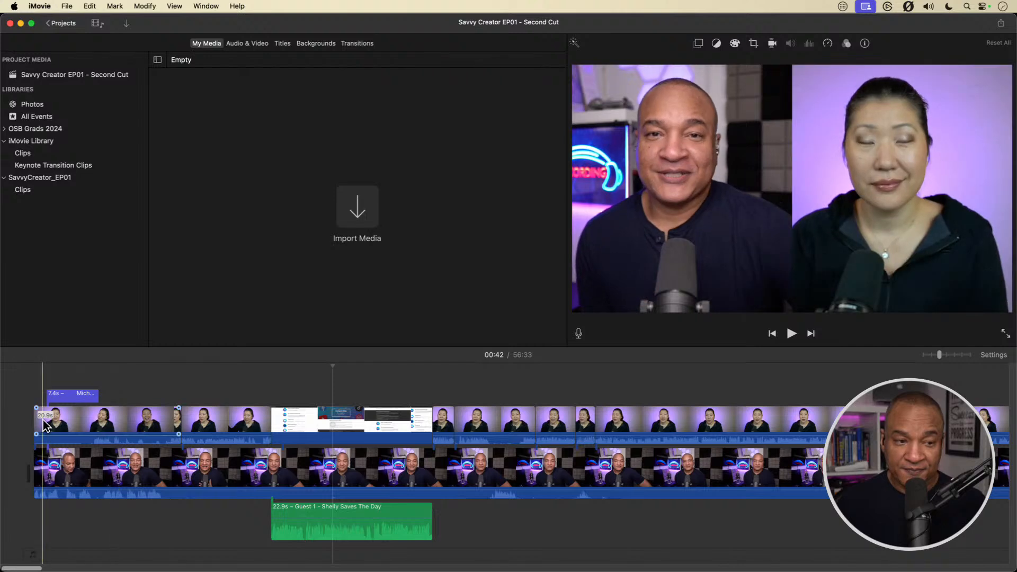
left_click(142, 424)
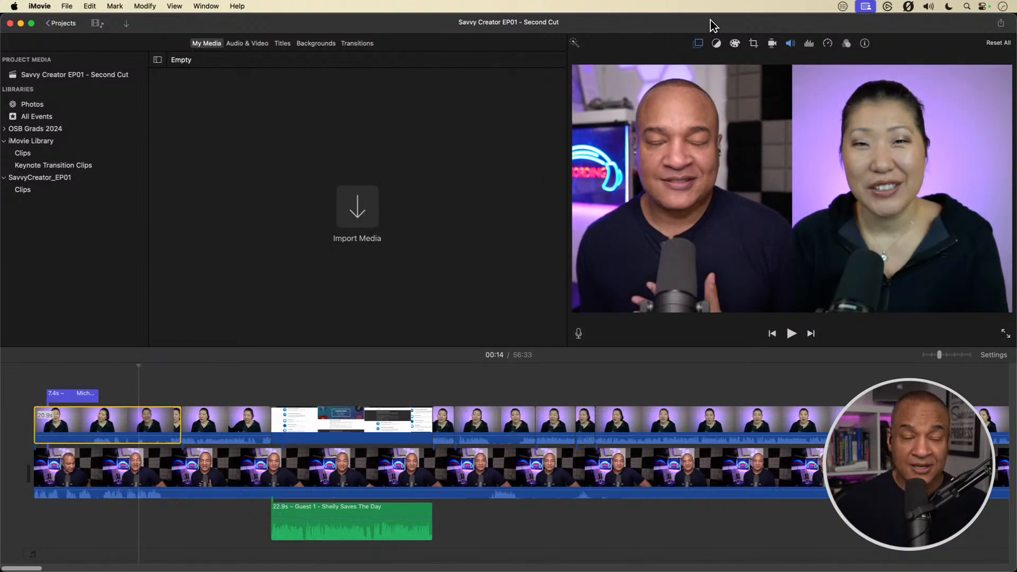
left_click(698, 43)
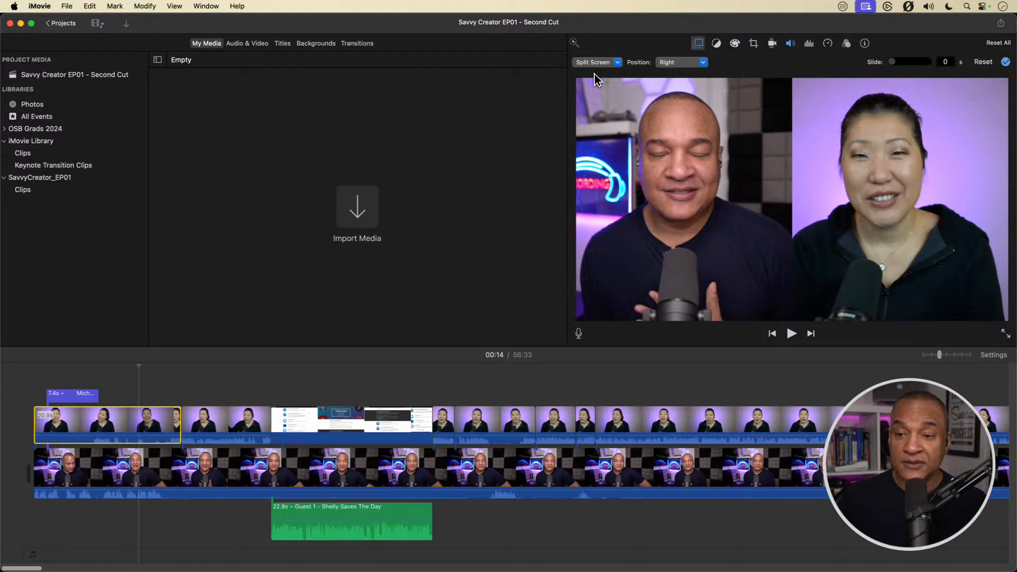
Preview the guest's full-screen cutaway from 00:24 and the Content Minis website cutaway up to 00:40
left_click(143, 395)
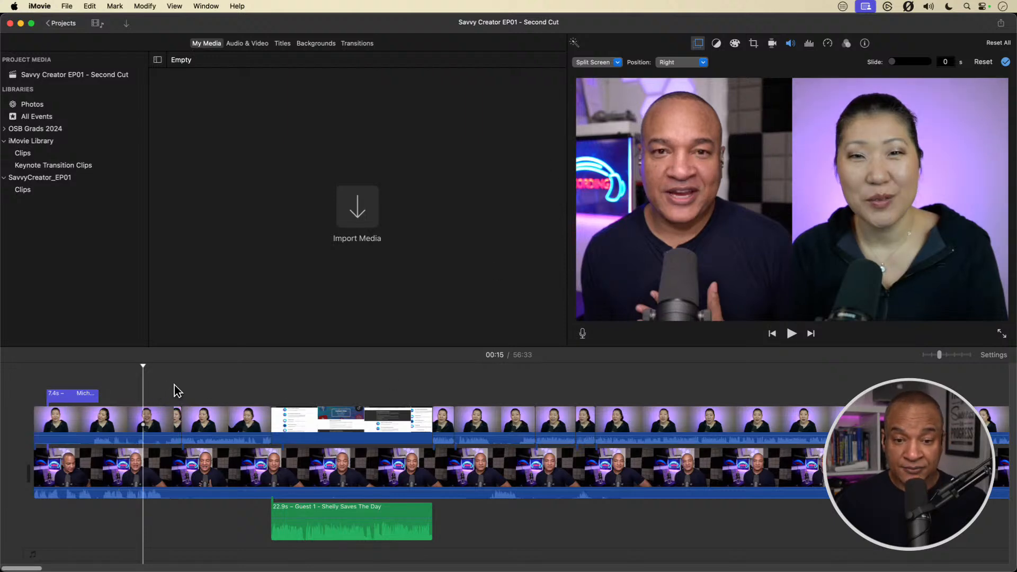
left_click(209, 390)
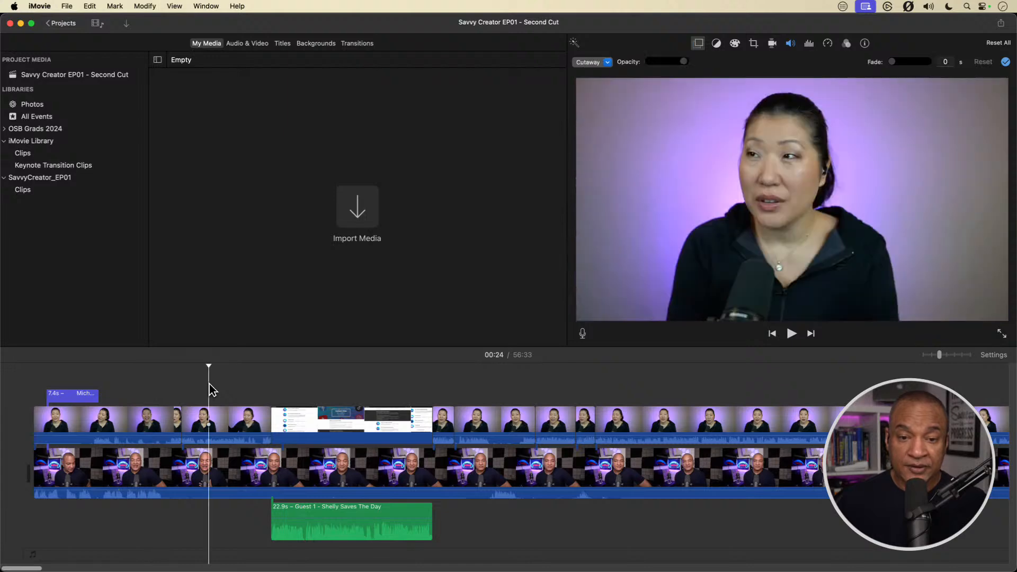
key("space")
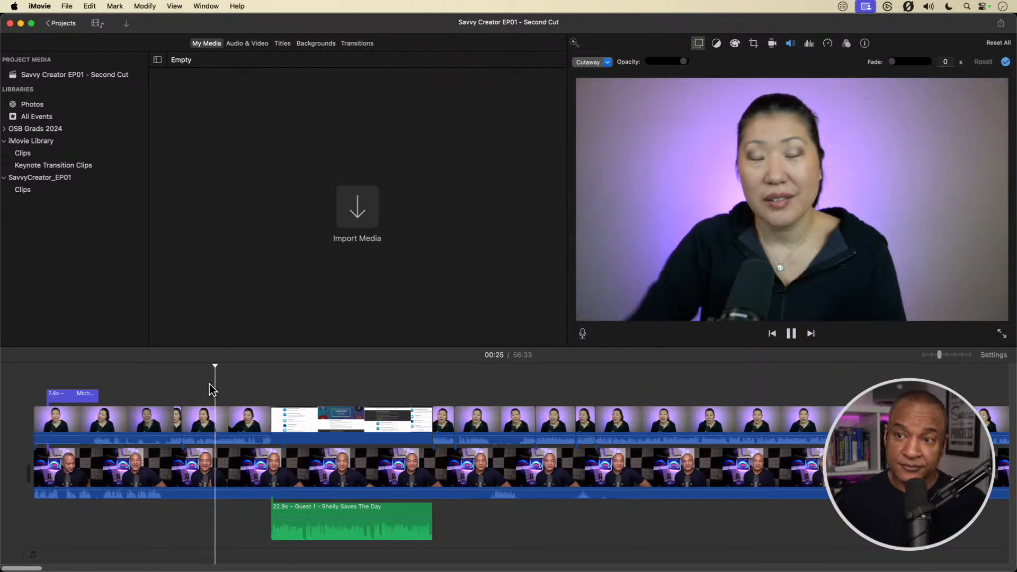
key("space")
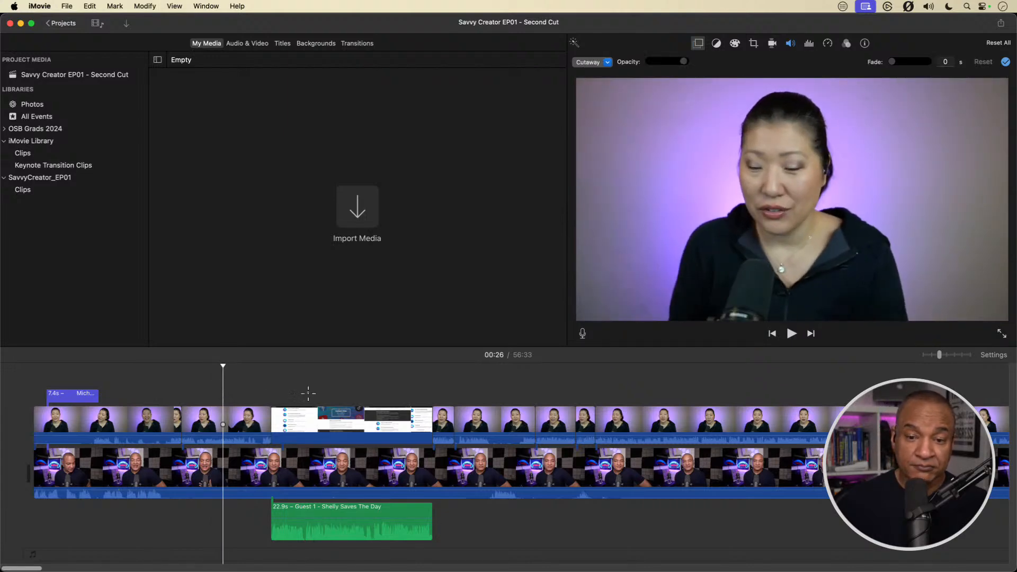
left_click(308, 393)
key("space")
key("space")
Examine the edited clips after the first website cutaway and preview the OpusClip website cutaway at 11:04
scroll(498, 403, "right", 5)
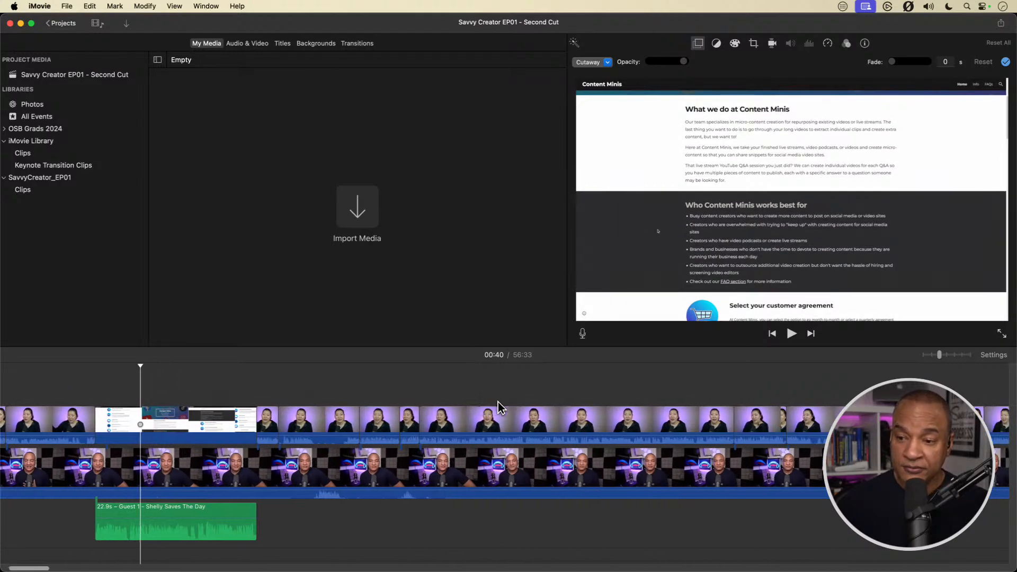
scroll(498, 402, "right", 8)
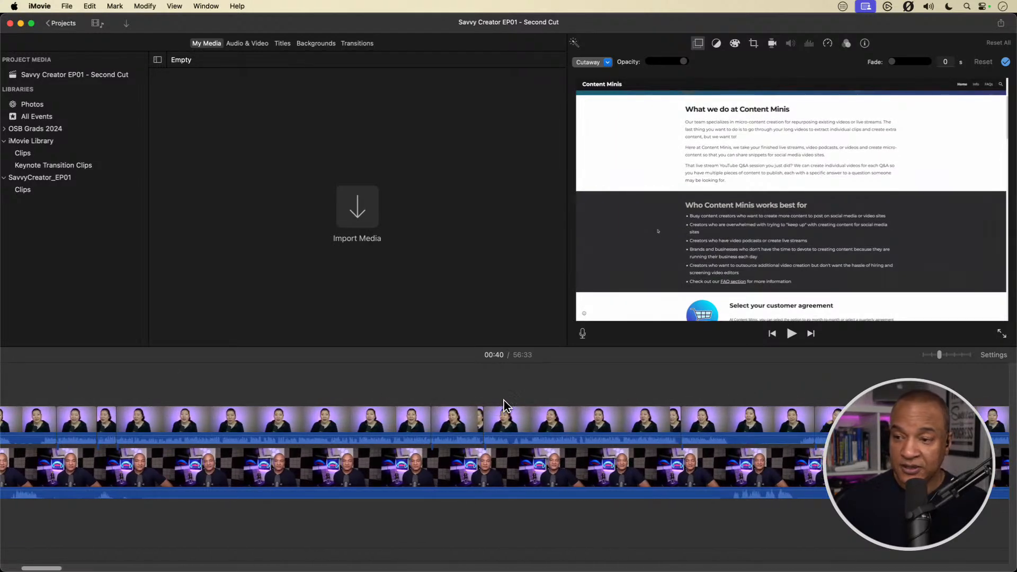
left_click_drag(936, 357, 932, 355)
scroll(393, 401, "right", 6)
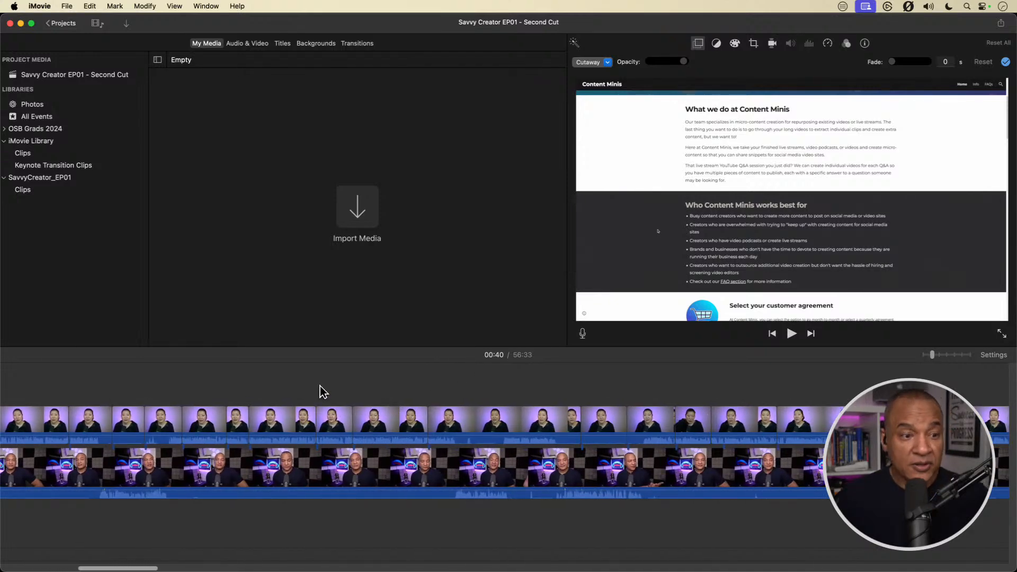
scroll(320, 386, "right", 5)
scroll(320, 386, "right", 1)
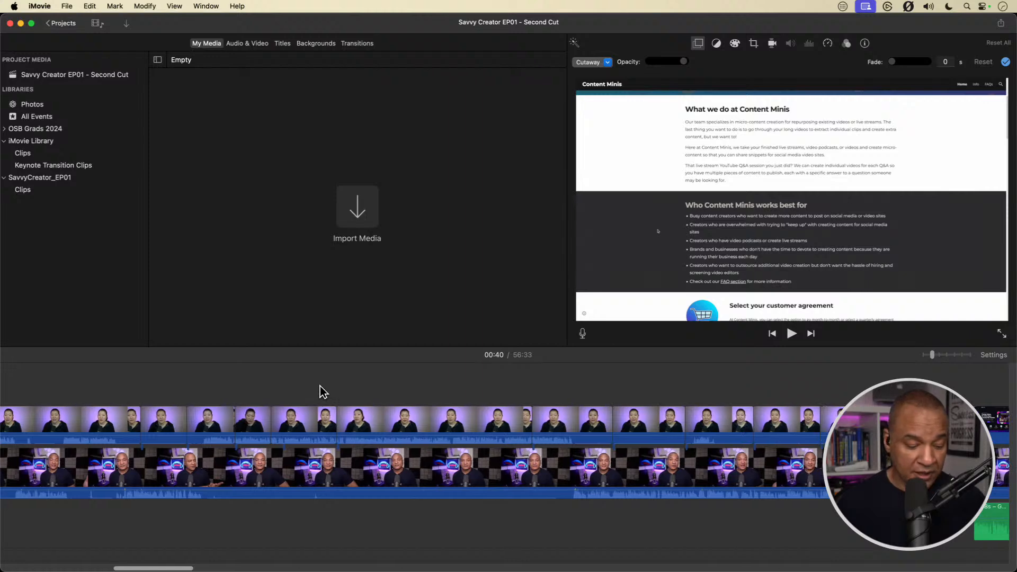
left_click_drag(933, 354, 923, 355)
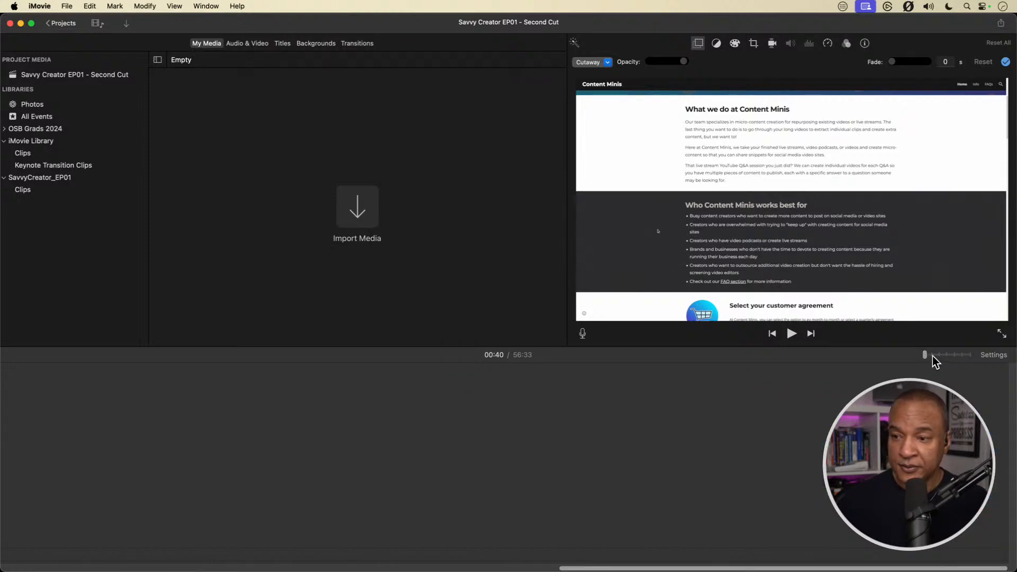
left_click(933, 355)
scroll(578, 395, "right", 5)
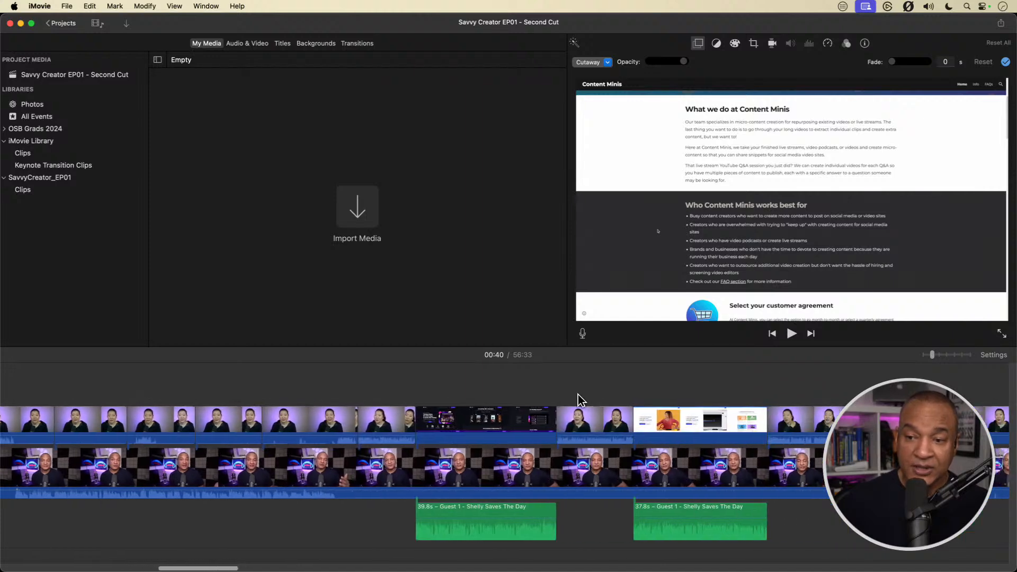
left_click(406, 376)
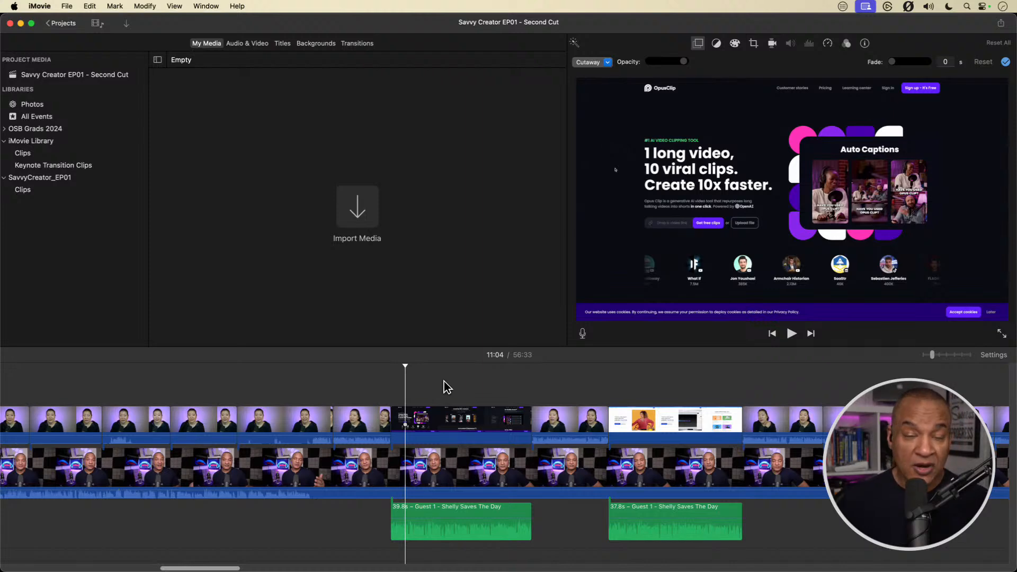
Play the later edited section from 26:22 to 26:35 to review the switches between guest cutaway and split screen
scroll(444, 382, "right", 3)
scroll(444, 381, "right", 15)
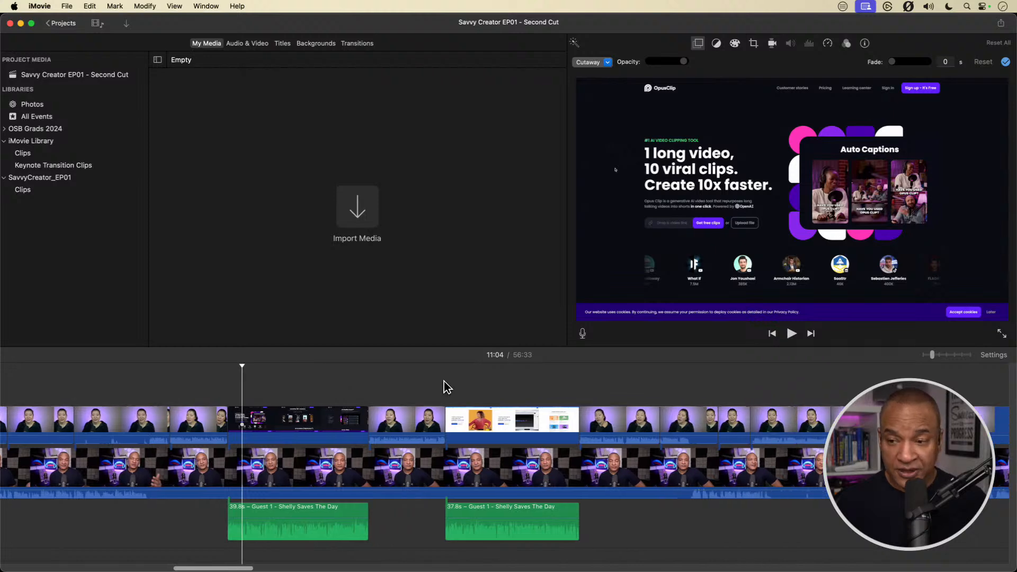
scroll(444, 381, "right", 10)
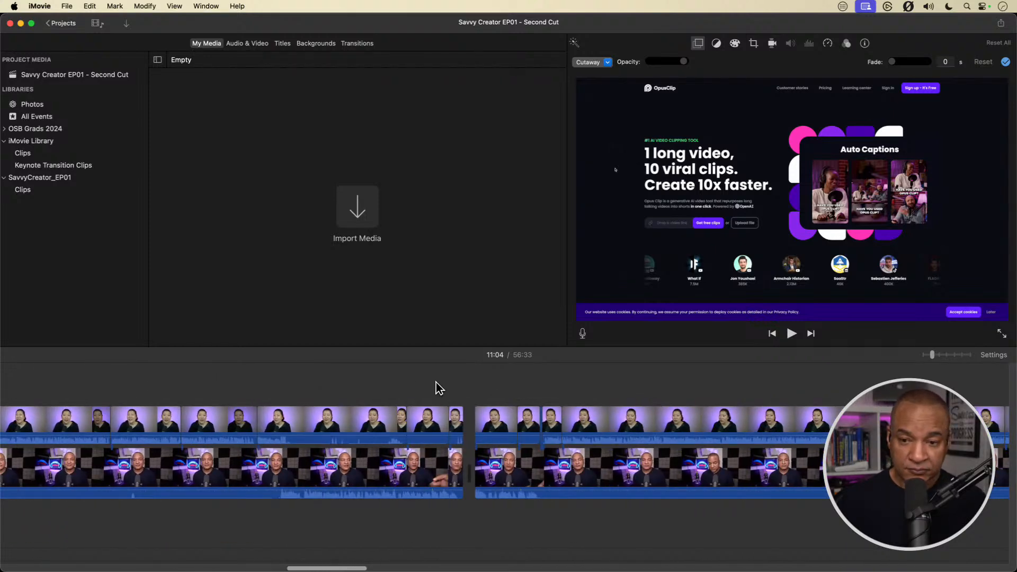
key("super+minus")
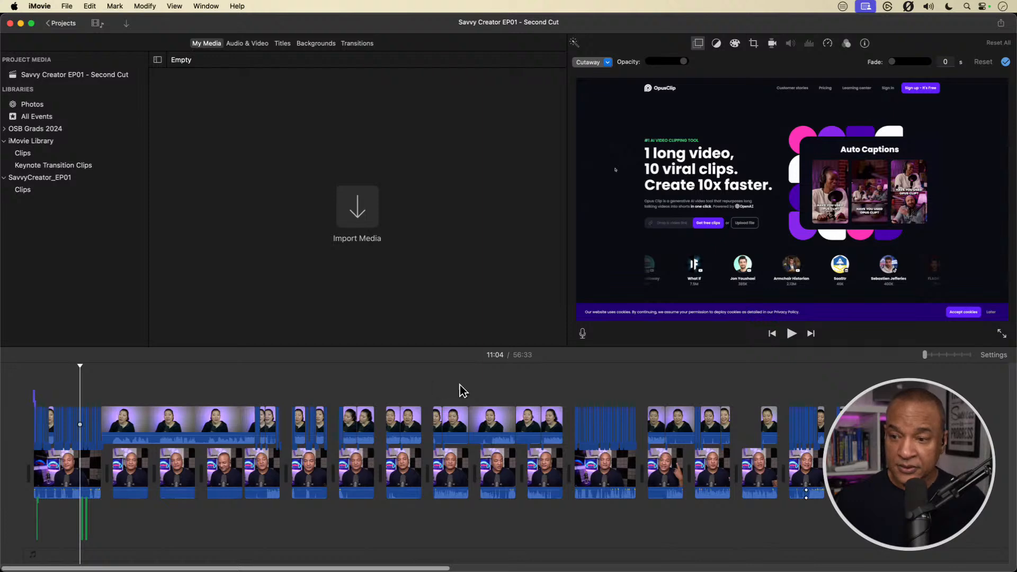
left_click(578, 375)
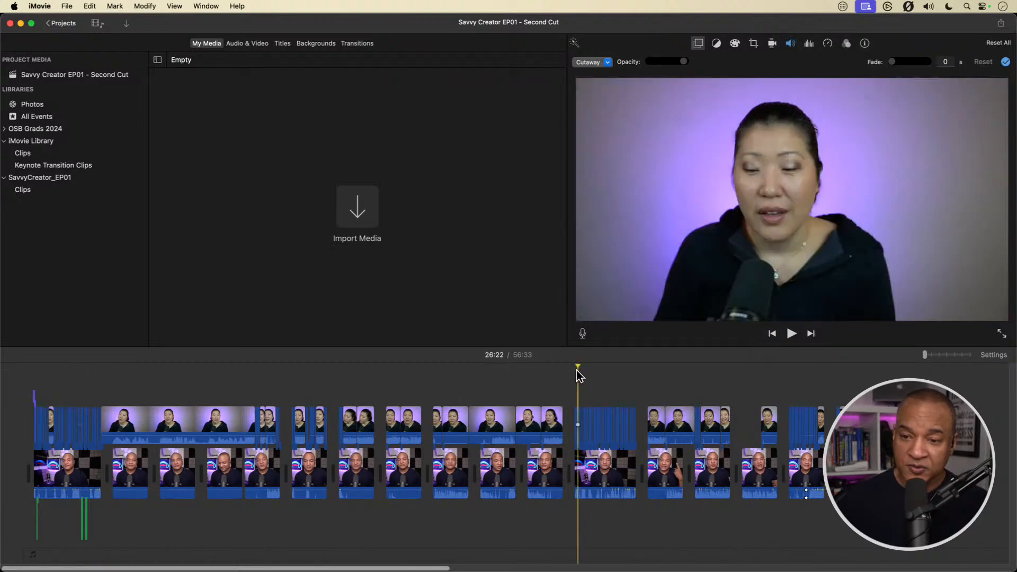
key("space")
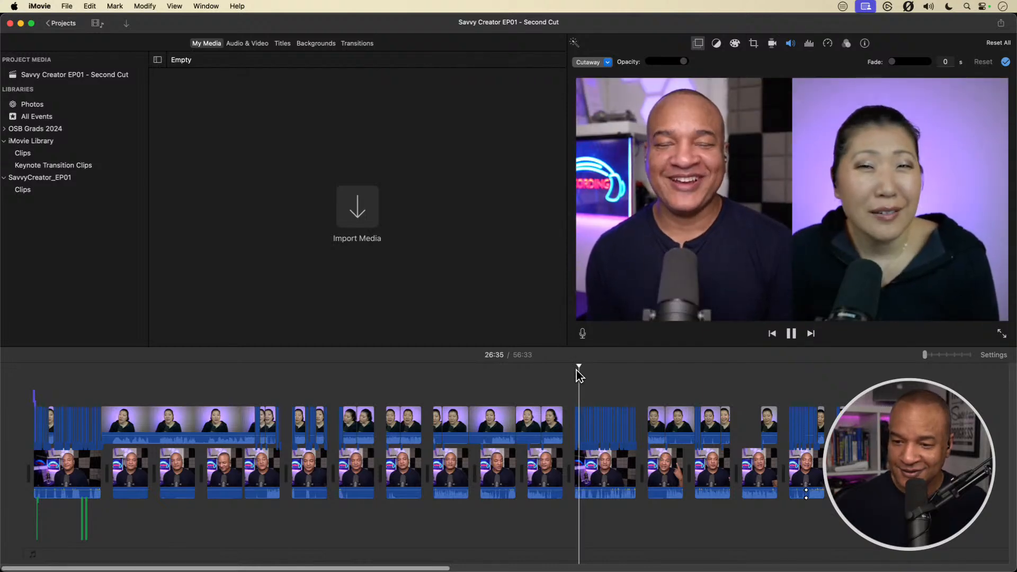
key("space")
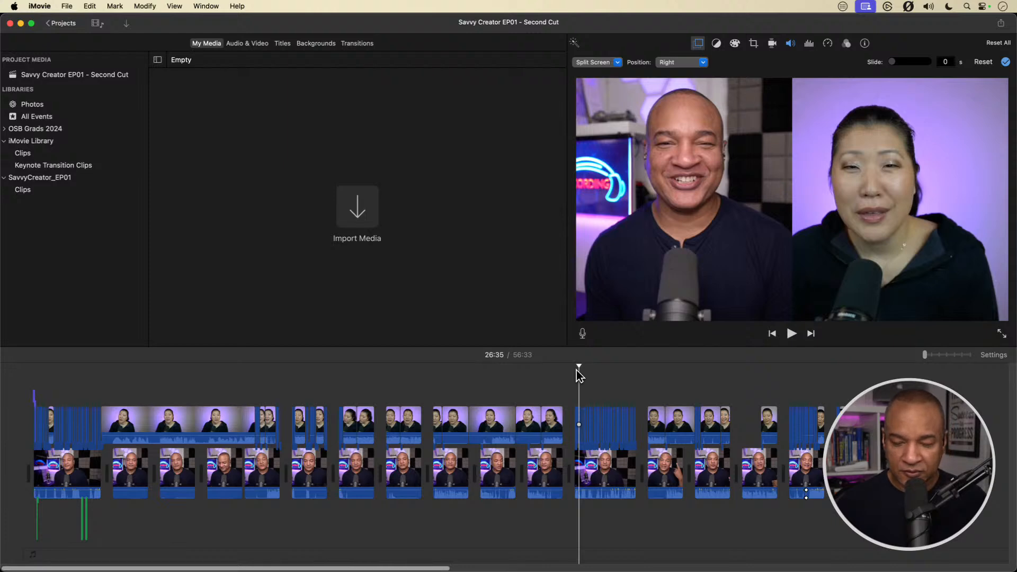
Inspect the cut between the guest's cutaway and the following overlay clip at 26:32 frame by frame
key("super+equal")
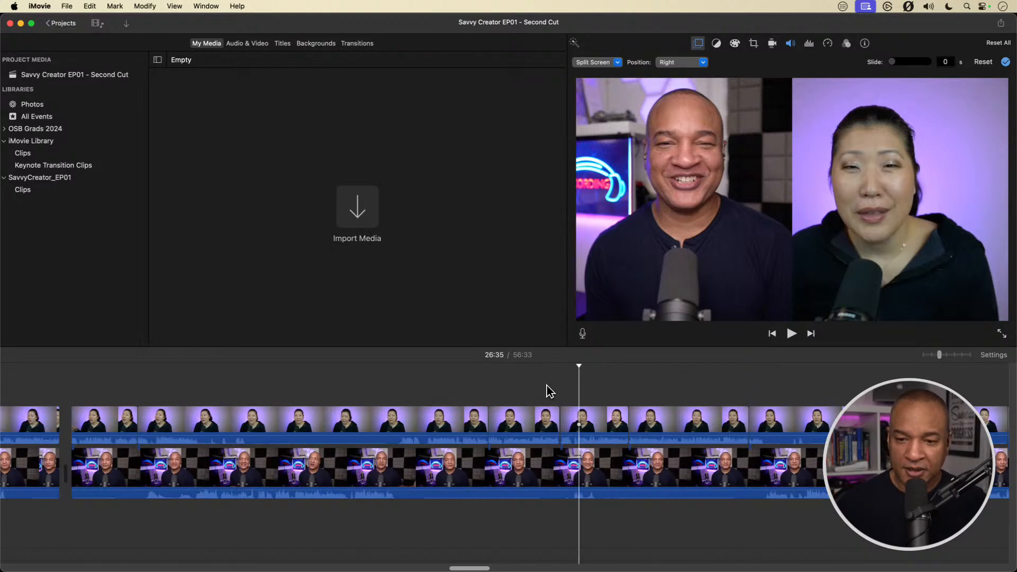
left_click_drag(575, 364, 556, 373)
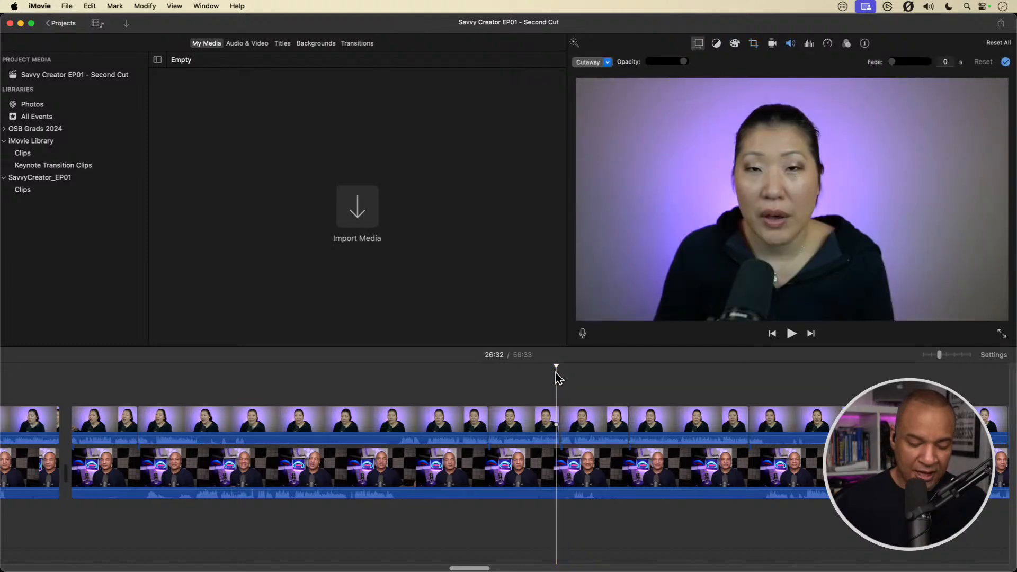
key("super+equal")
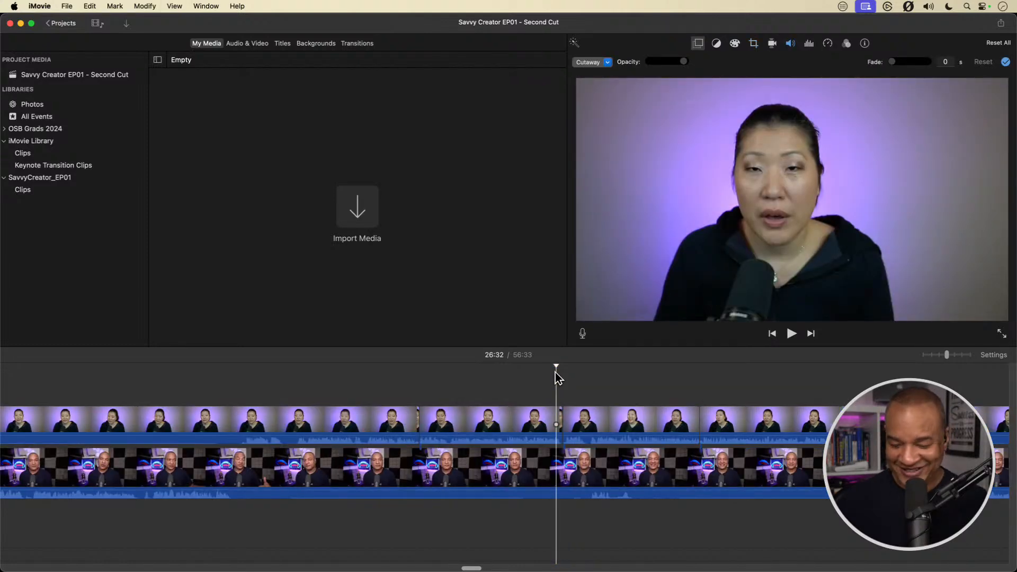
key("Right")
key("Right")
key("Right")
key("Right")
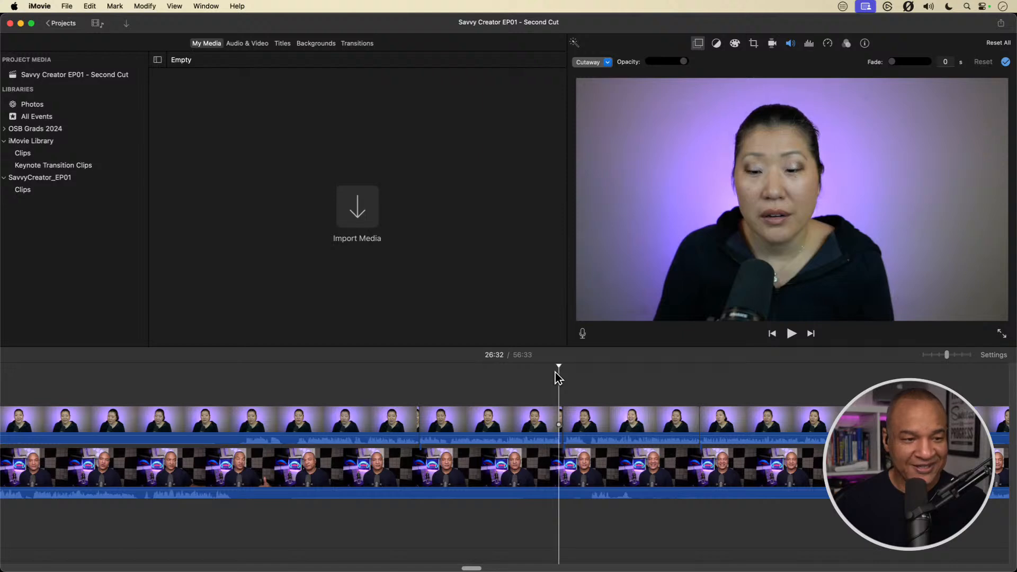
key("Right")
key("Left")
key("Right")
key("Left")
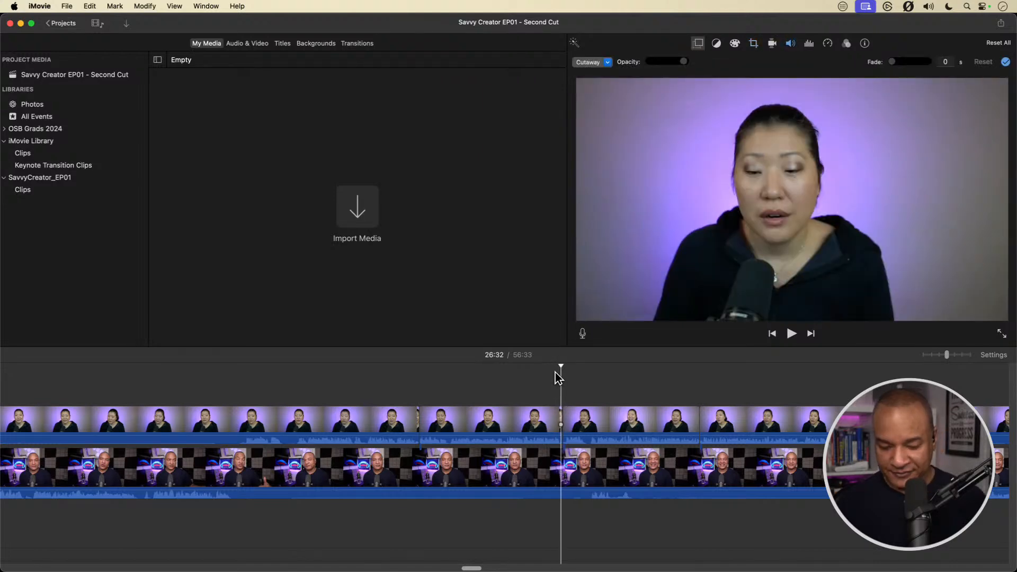
Nudge the edit point between the guest's cutaway and the following split-screen clip at 26:32, and play across the cut
key("super+equal")
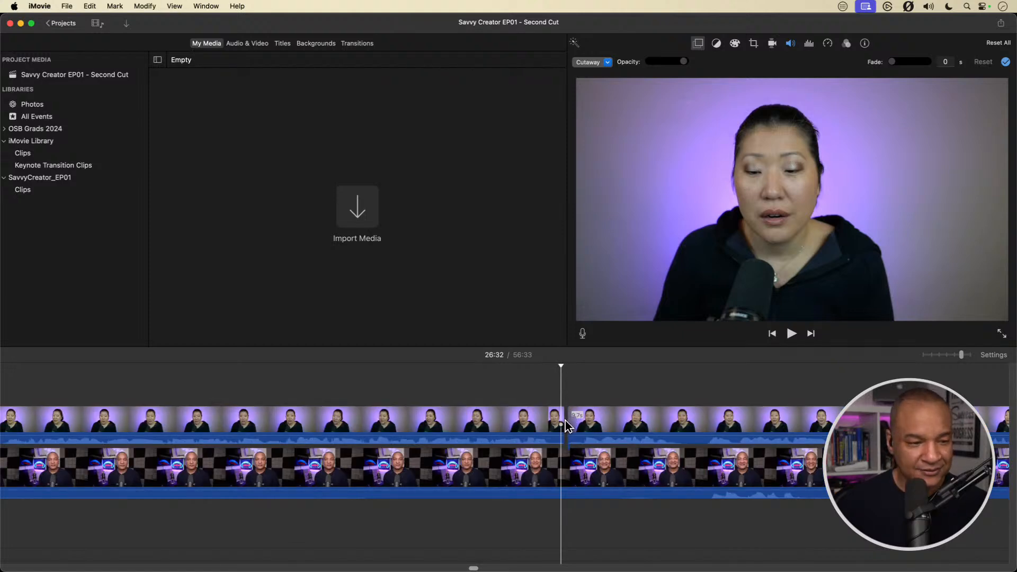
left_click_drag(564, 425, 566, 423)
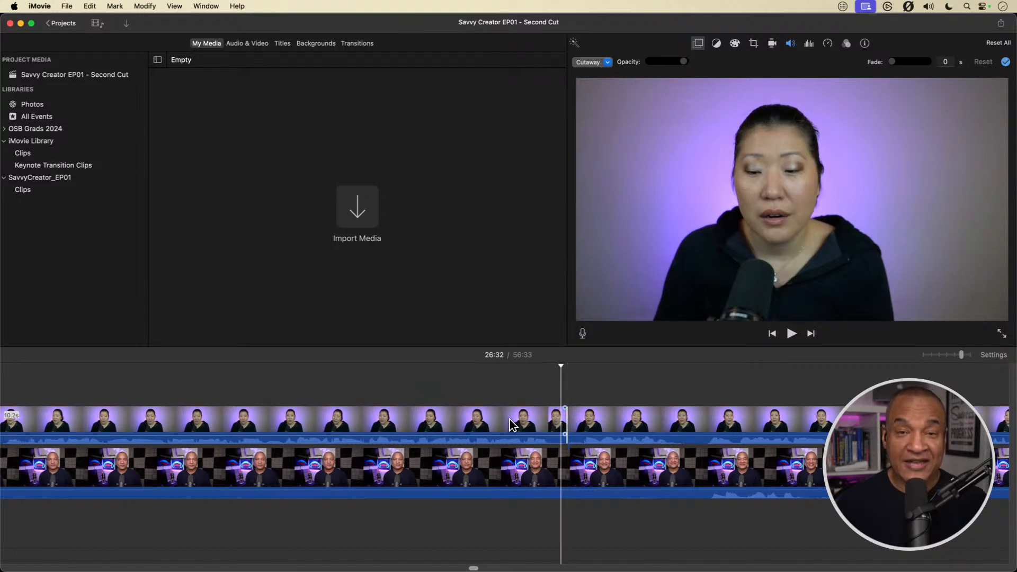
left_click(522, 387)
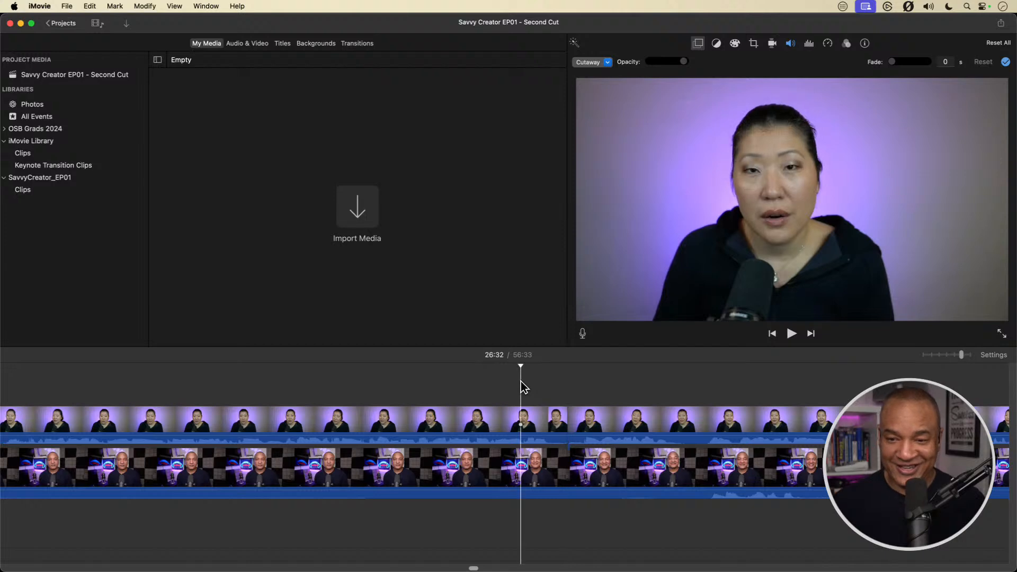
key("space")
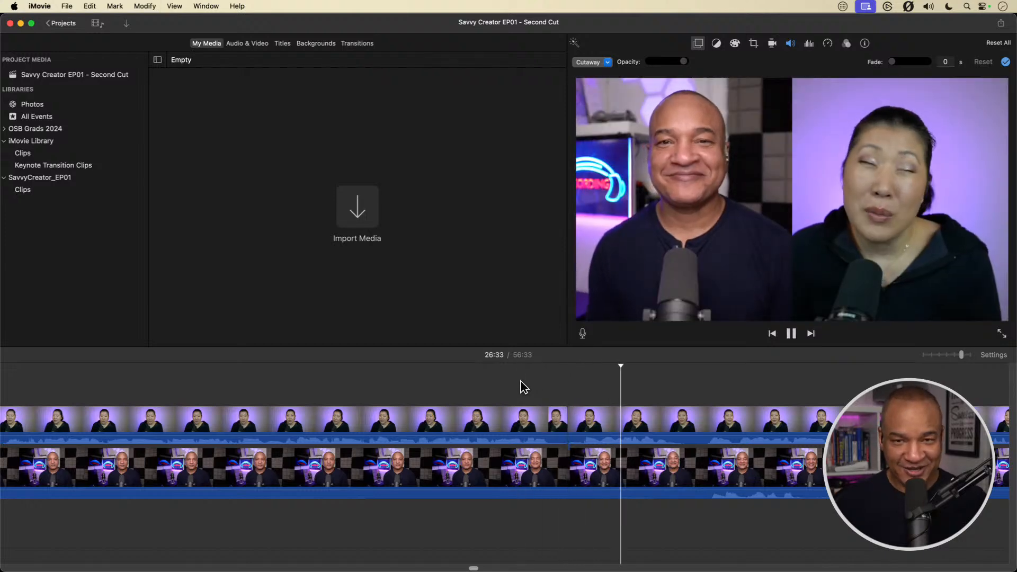
key("space")
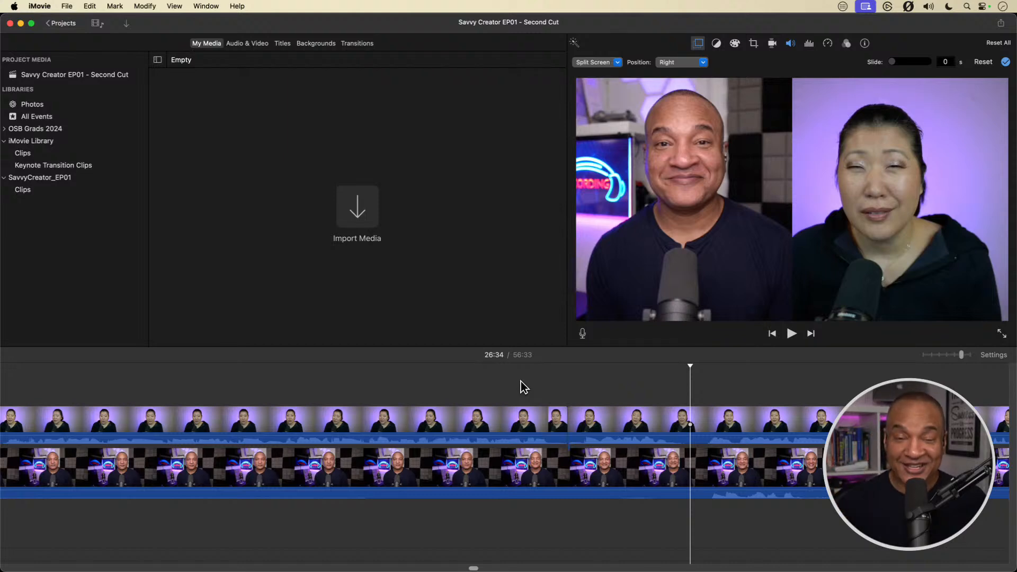
key("shift+z")
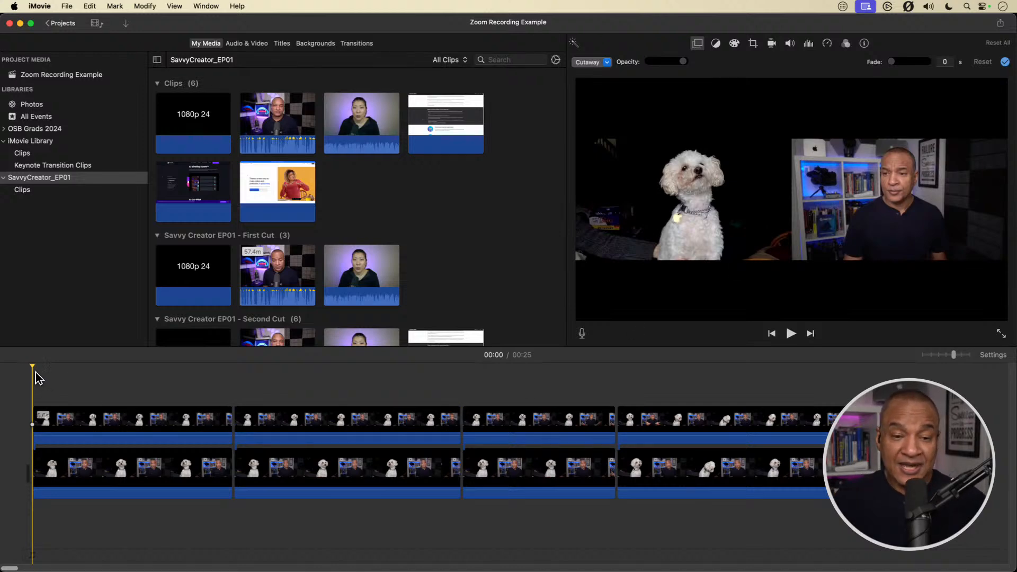
Play the Zoom Recording Example project from the start to 00:19, pausing at 00:08 on the dog's full-frame shot
key("space")
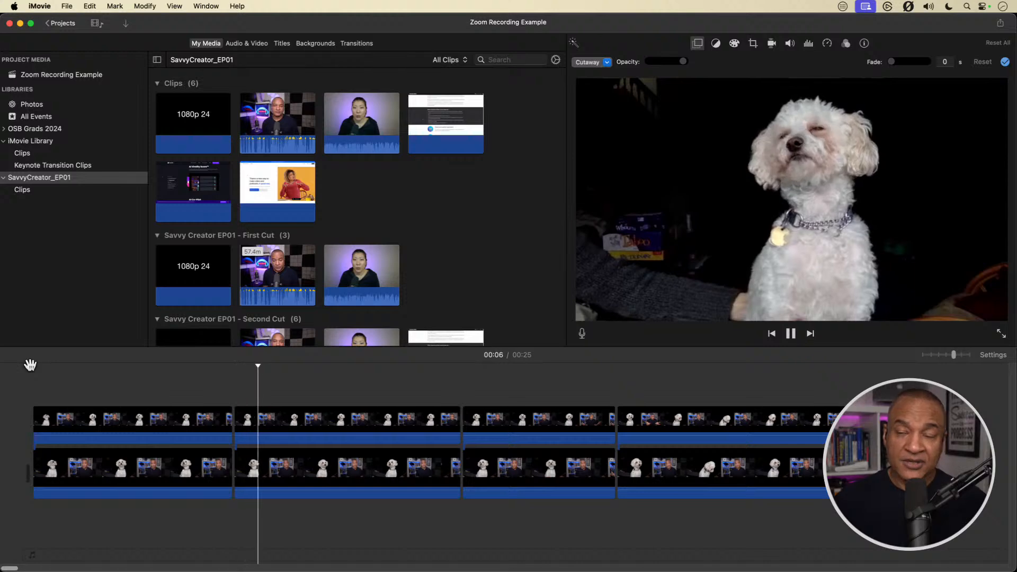
key("space")
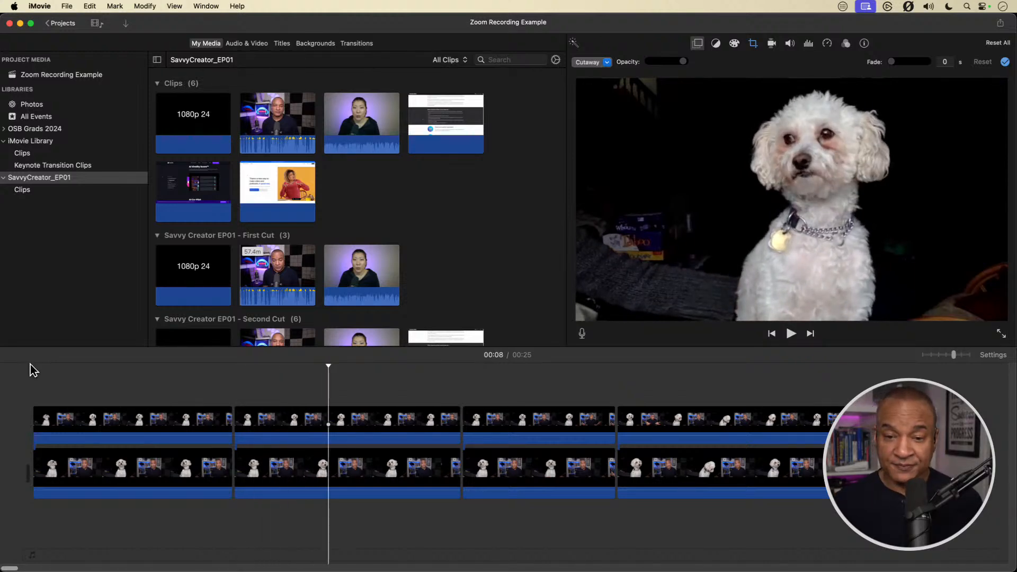
key("space")
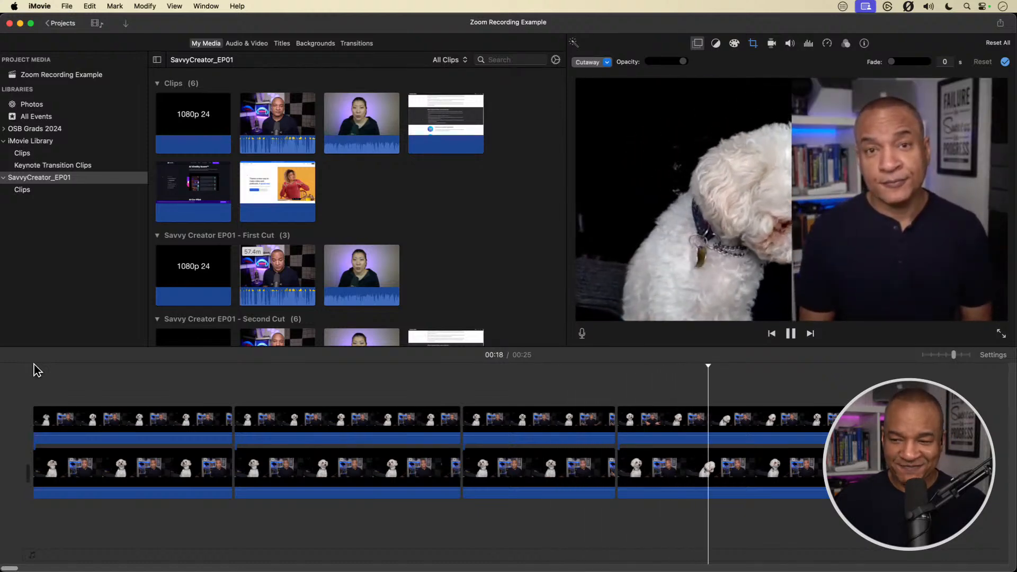
key("space")
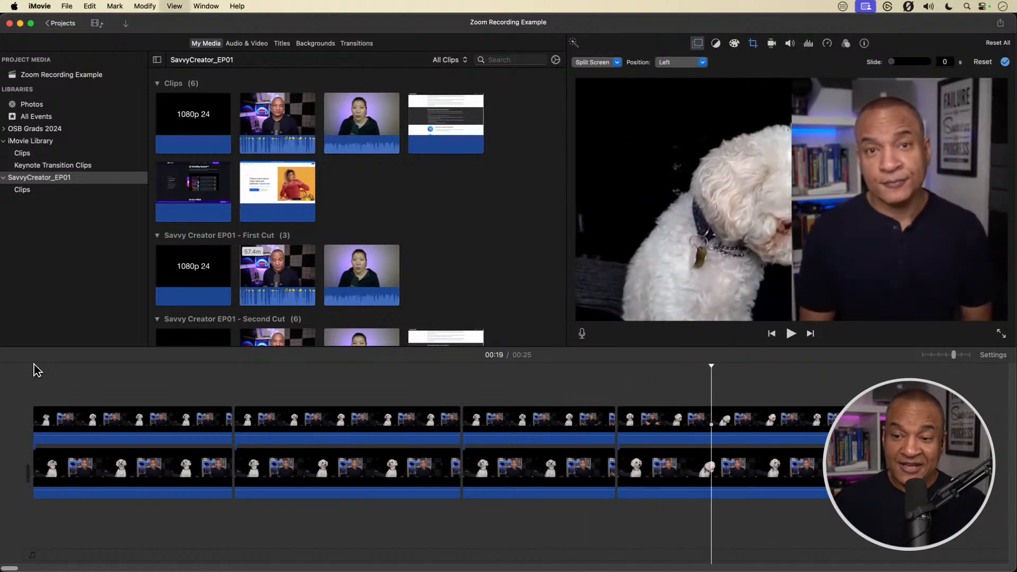
Compare the uncropped opening at 00:02 with the Crop to Fill framing of the second and third overlay clips
left_click(119, 386)
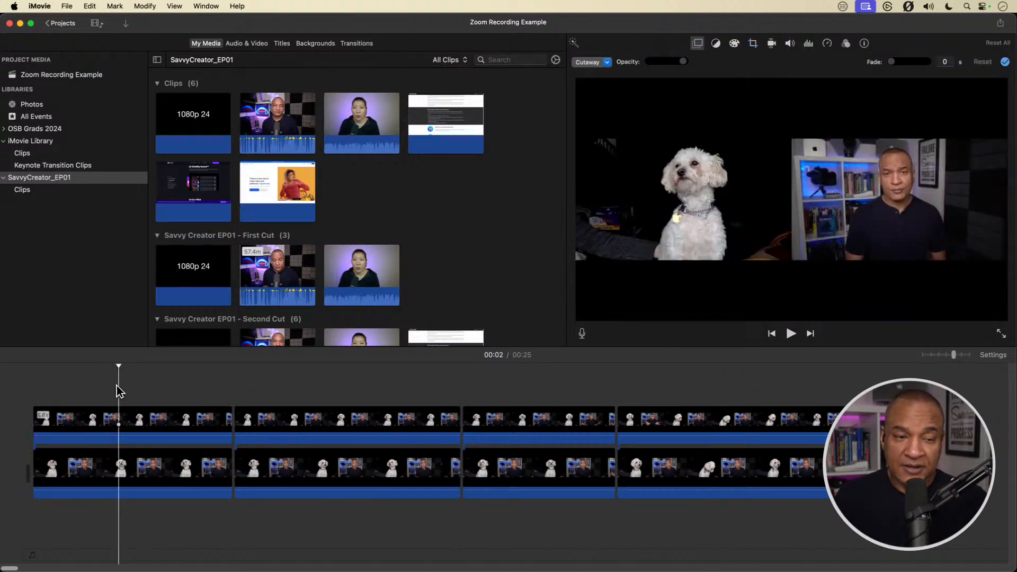
left_click(332, 389)
left_click(337, 417)
left_click(339, 421)
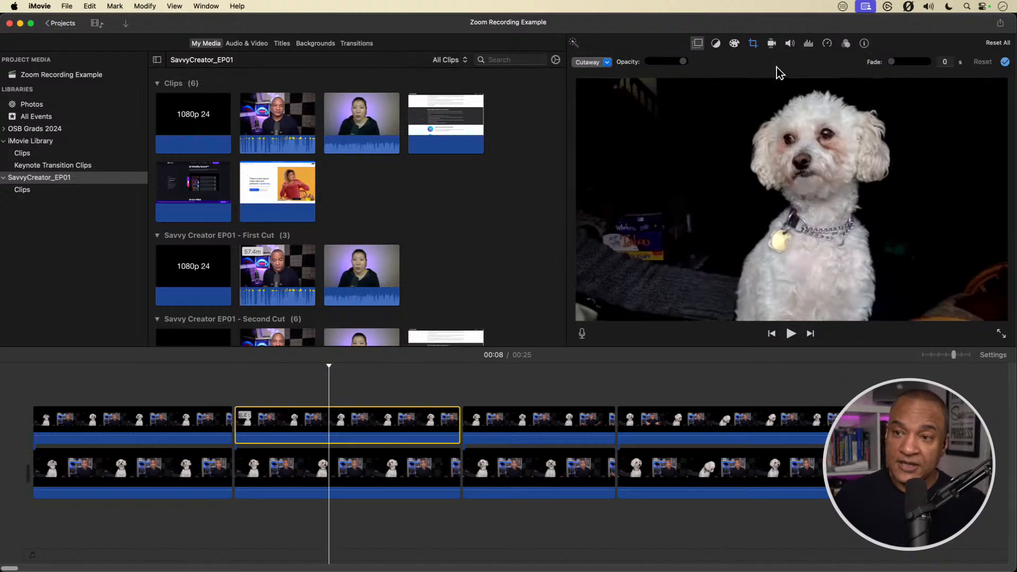
left_click(754, 46)
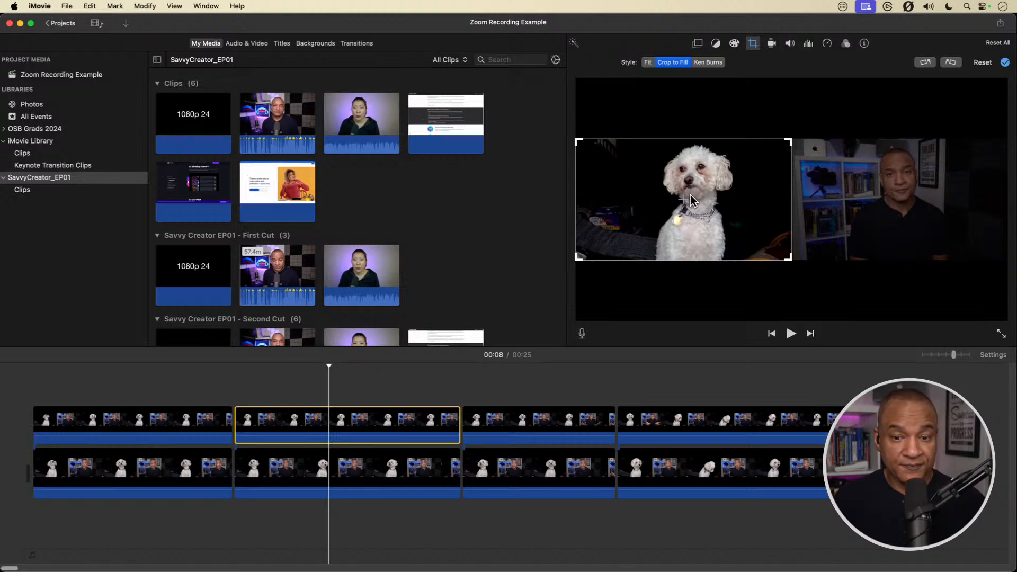
left_click(542, 420)
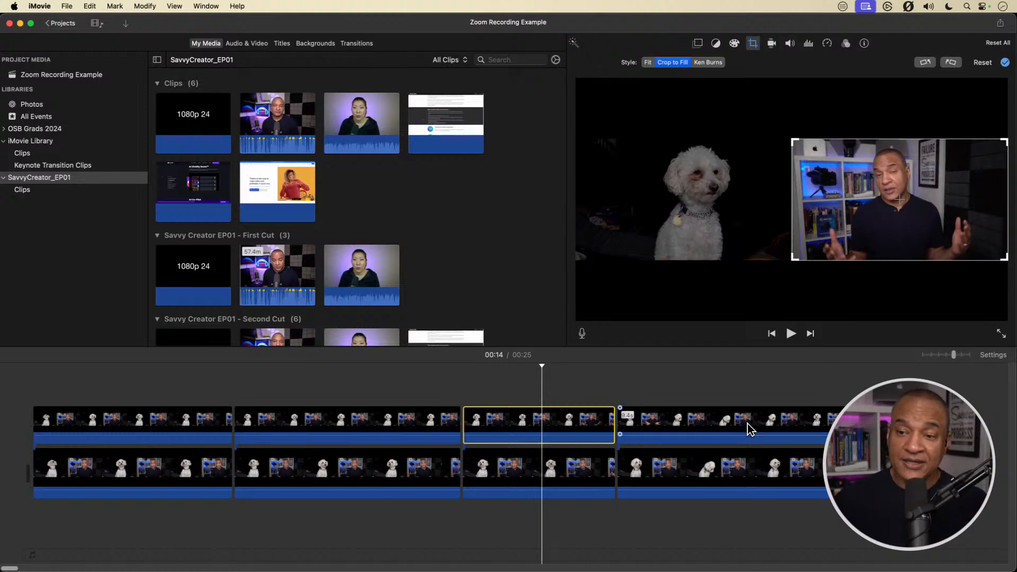
Inspect the fourth overlay clip's split-screen setting and Crop to Fill framing at 00:19
left_click(723, 389)
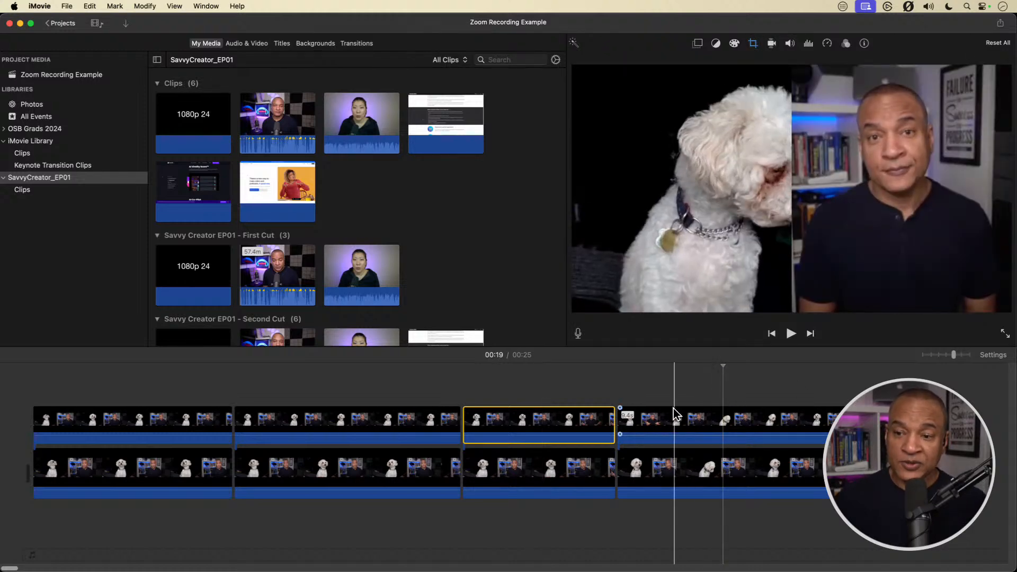
key("space")
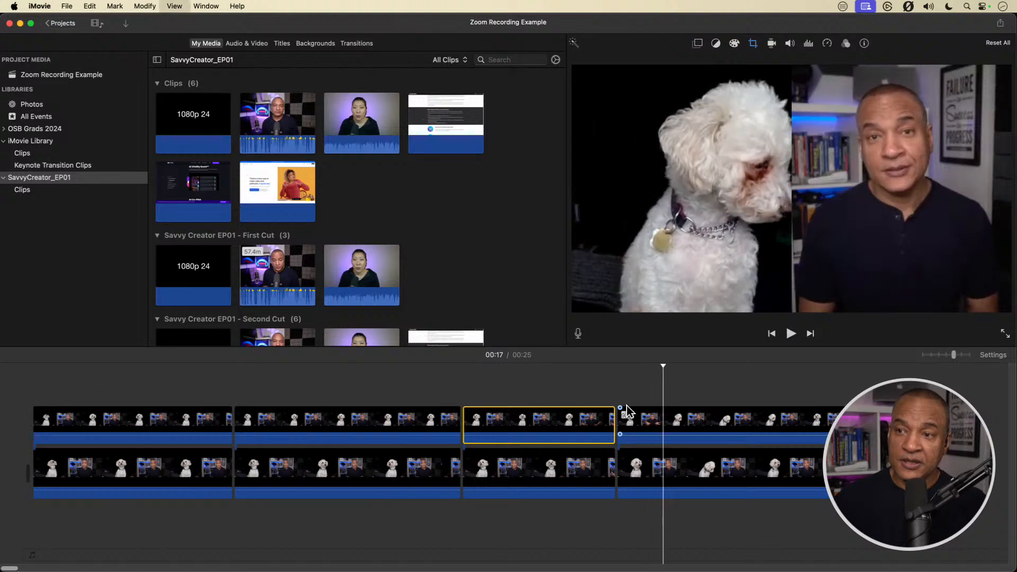
left_click(725, 420)
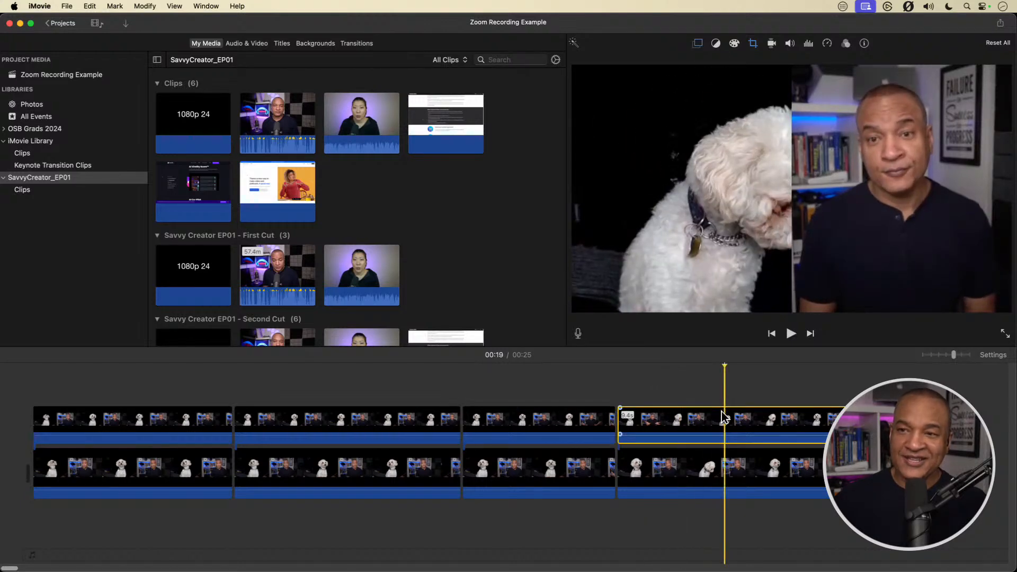
left_click(697, 43)
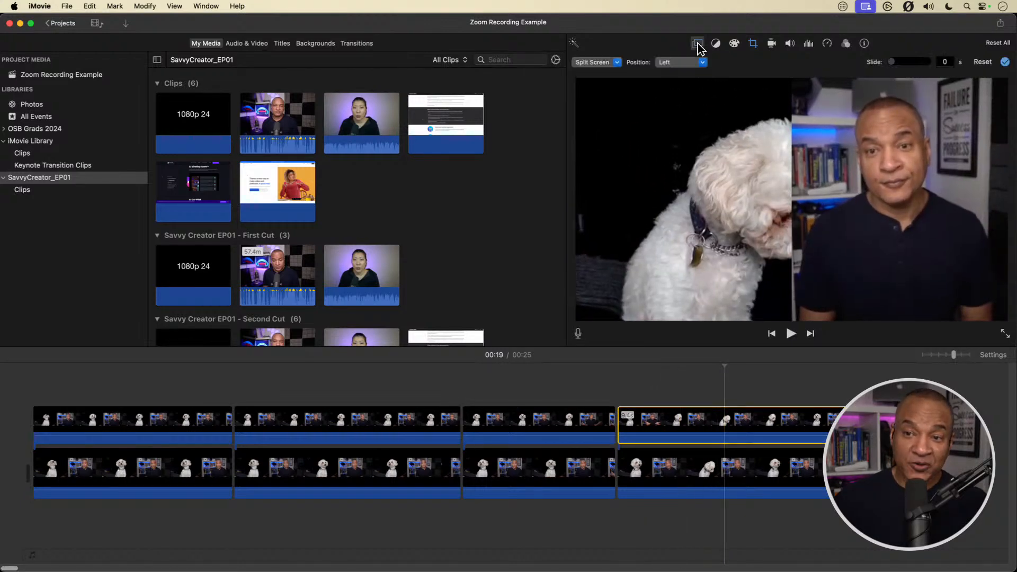
left_click(754, 44)
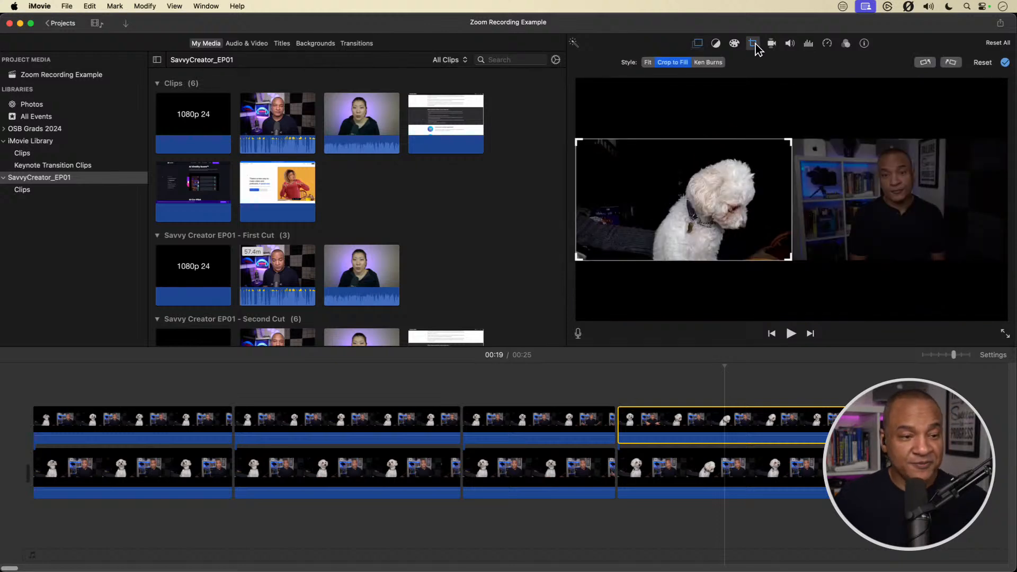